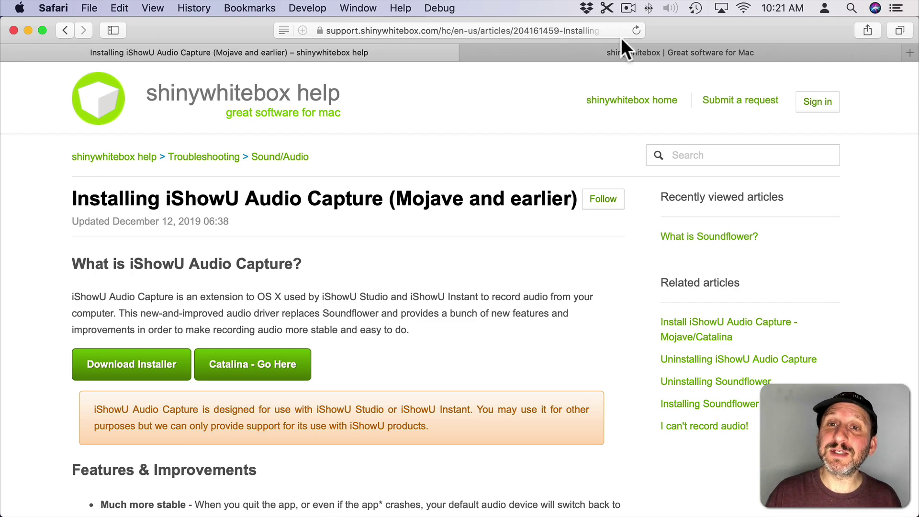
Step: Download the iShowU Audio Capture installer for Mojave or Catalina from the shinywhitebox help site, allowing downloads from support.shinywhitebox.com
left_click(616, 51)
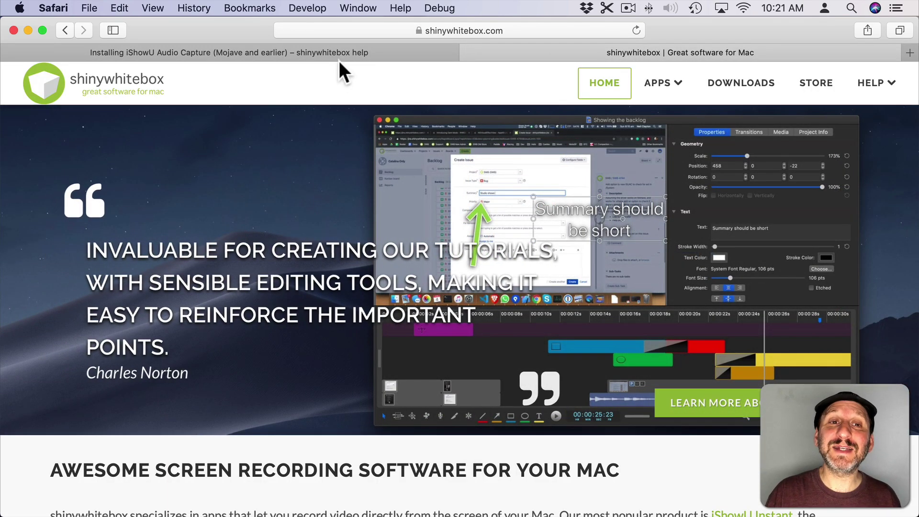
left_click(337, 53)
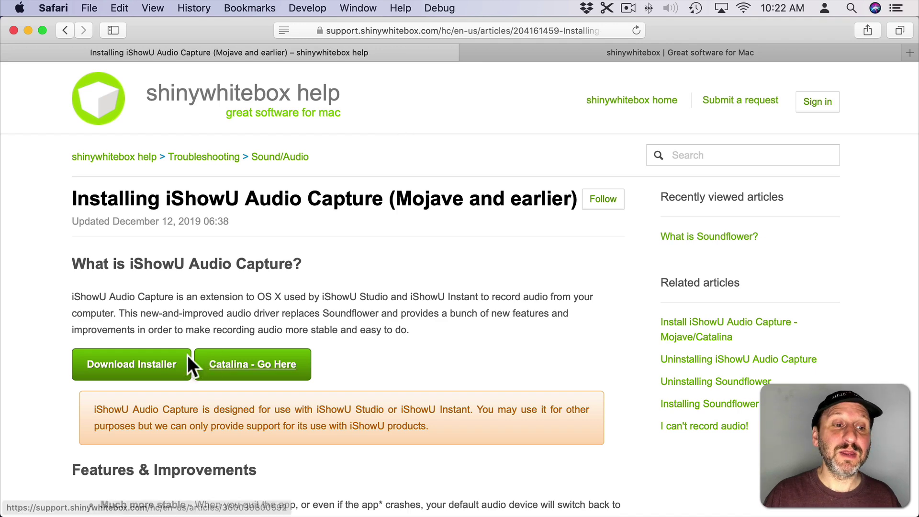
left_click(248, 365)
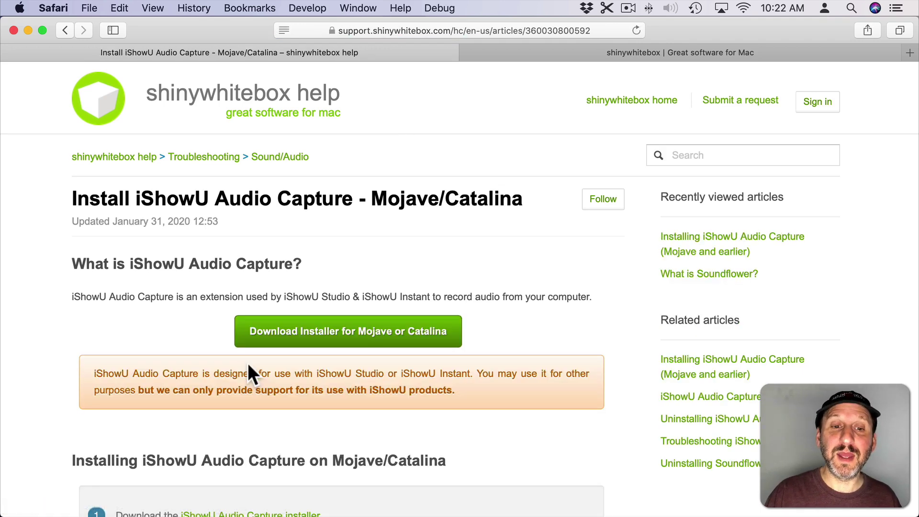
left_click(318, 335)
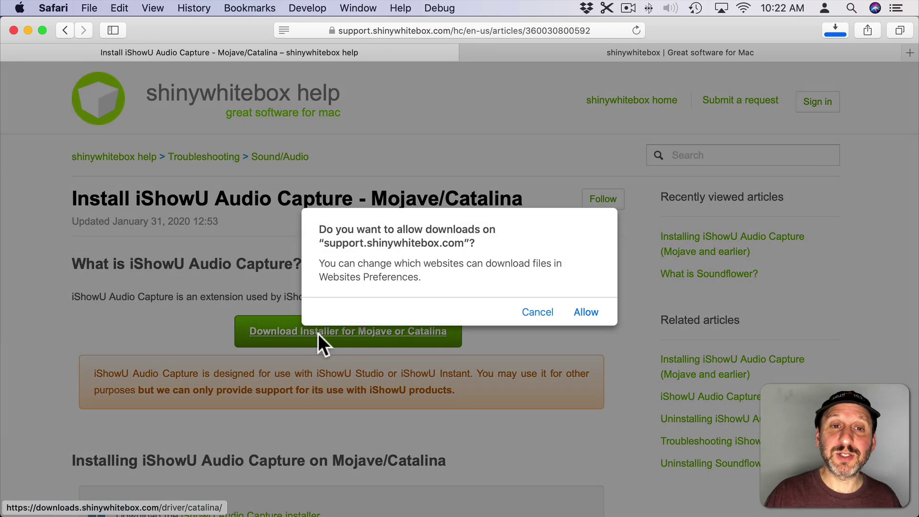
left_click(586, 311)
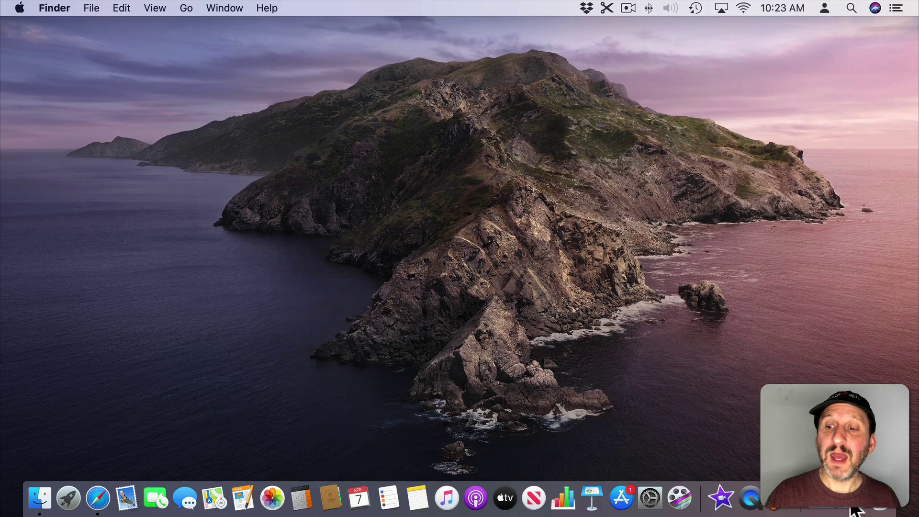
Step: Open the downloaded iShowU Audio Capture-1.0.5.pkg, granting Installer access to the removable volume and letting the package run its compatibility check
left_click(854, 507)
left_click(743, 404)
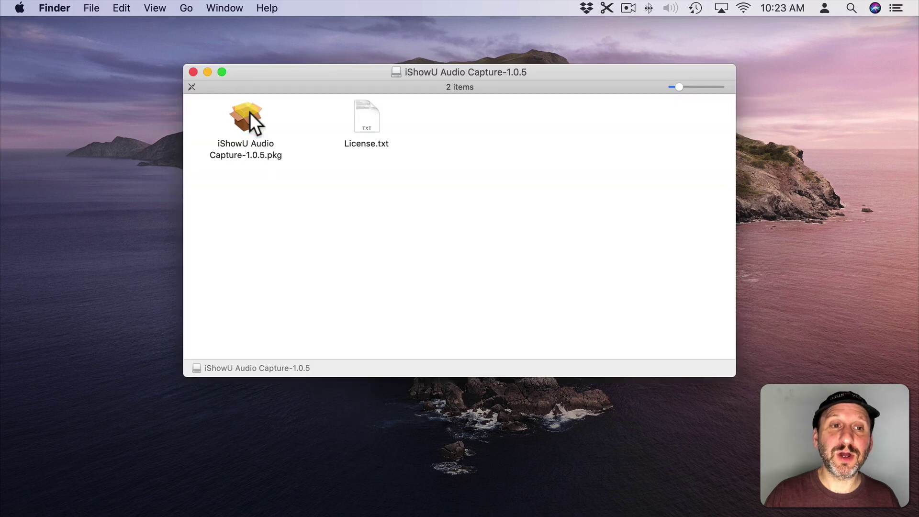
left_click(250, 113)
double_click(250, 113)
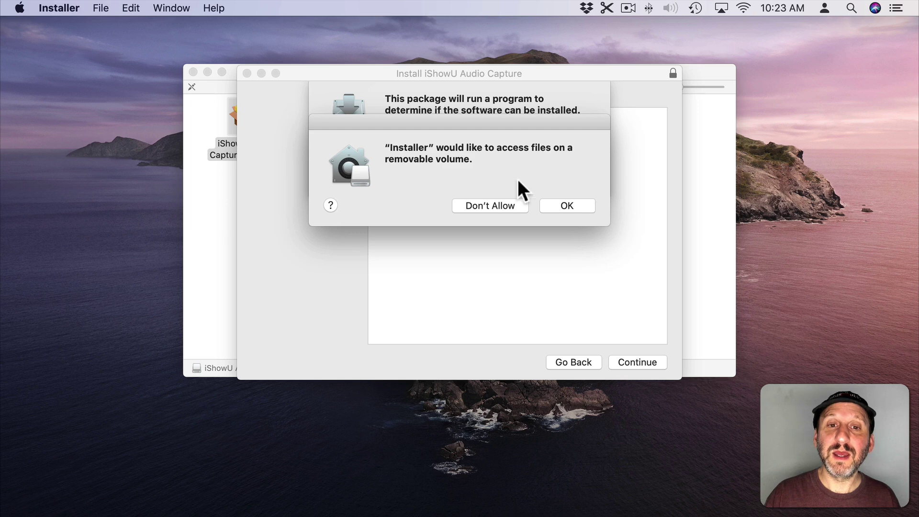
left_click(560, 205)
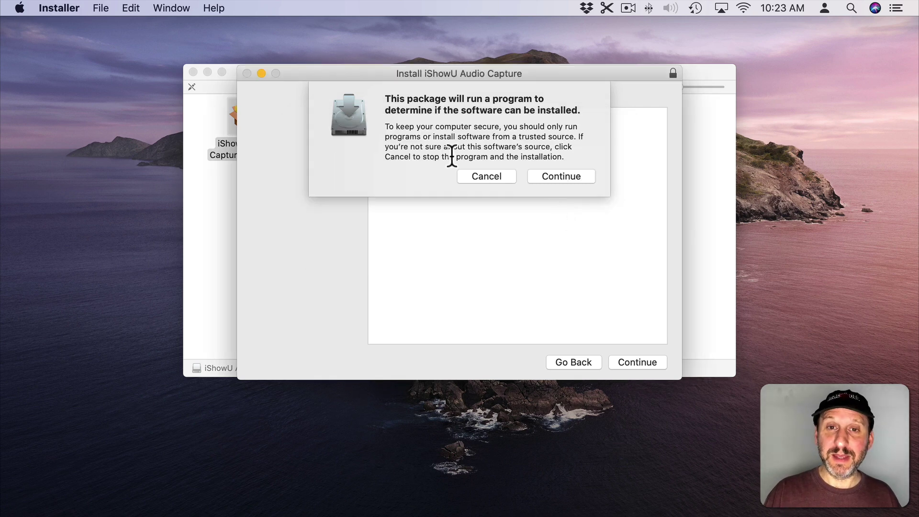
left_click(563, 176)
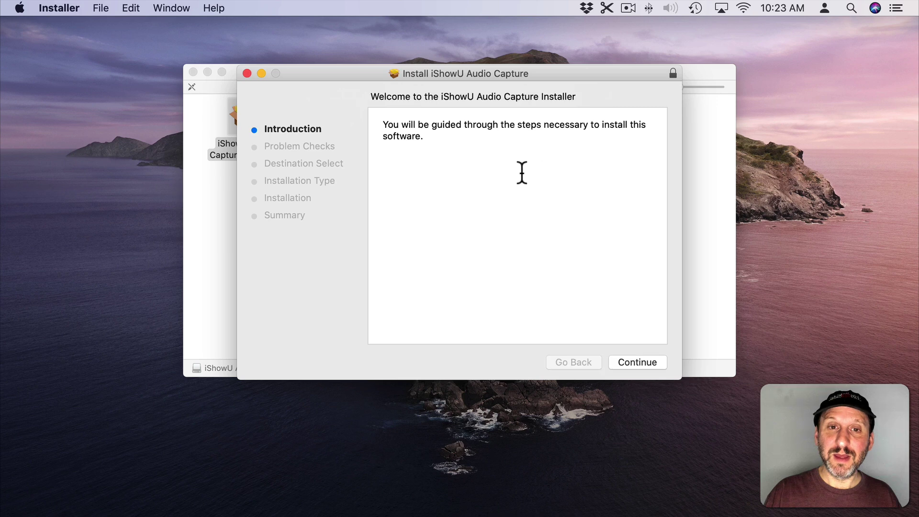
Step: Install iShowU Audio Capture in the default location and restart the computer
left_click(631, 361)
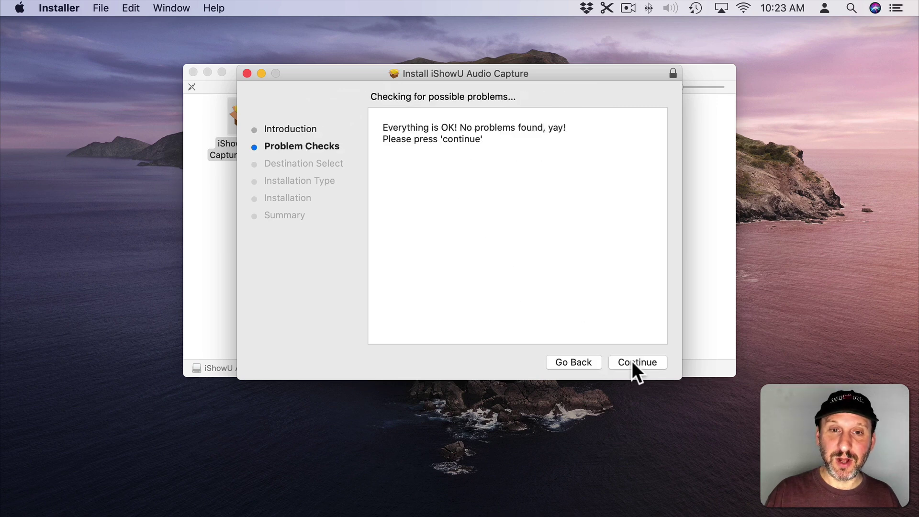
left_click(631, 362)
left_click(637, 361)
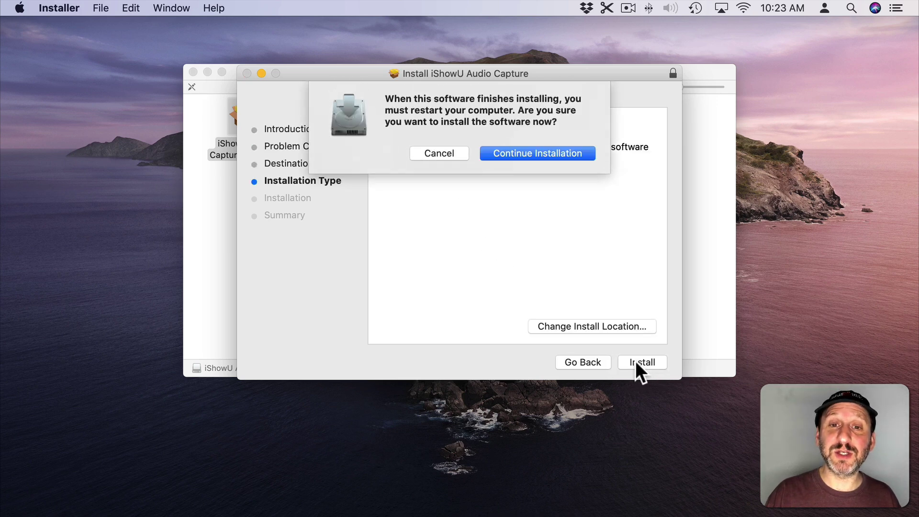
left_click(536, 153)
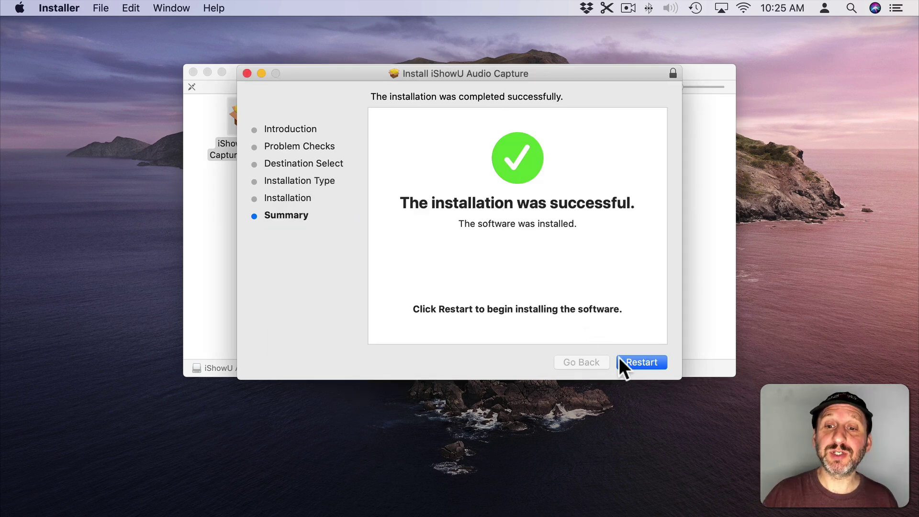
left_click(648, 361)
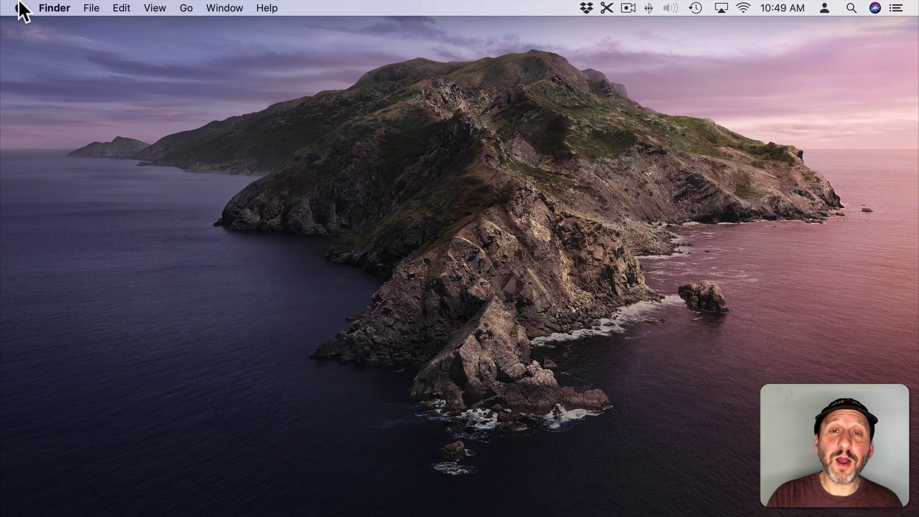
Step: Open the Security & Privacy general settings in System Preferences and start unlocking them for changes
left_click(19, 3)
left_click(31, 45)
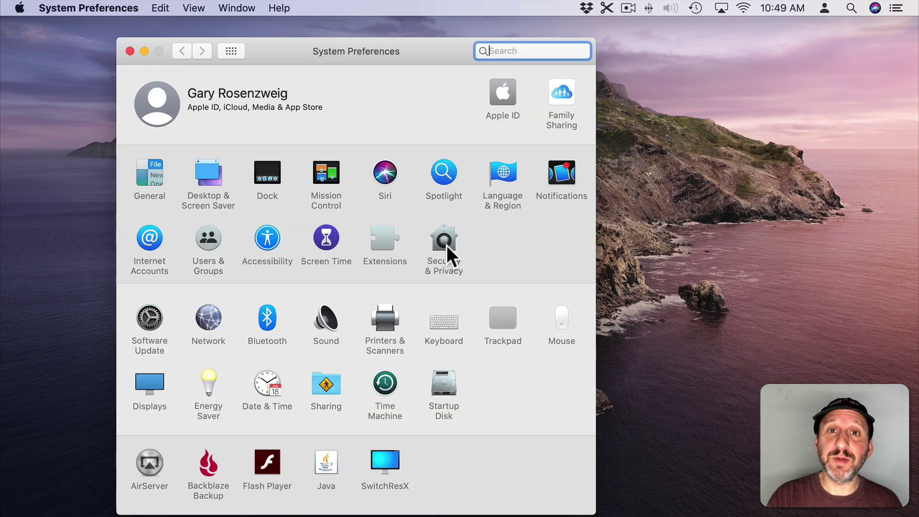
left_click(446, 244)
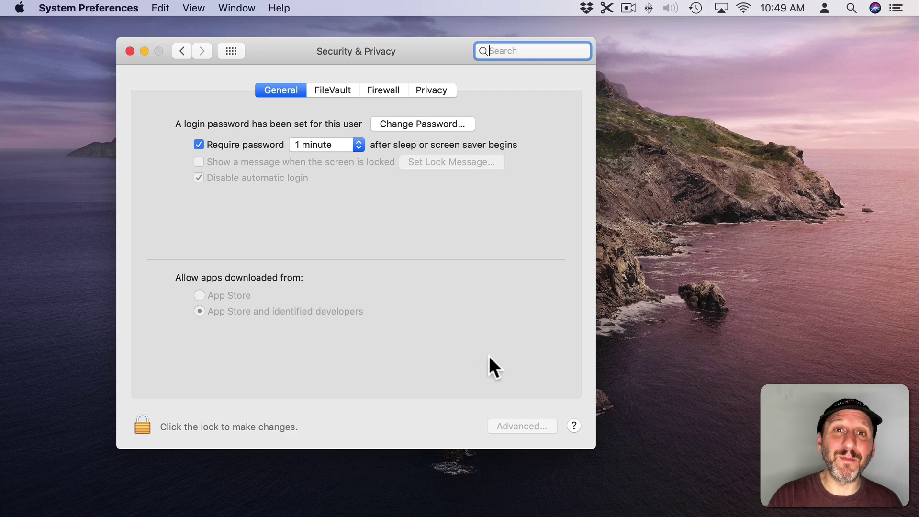
left_click(139, 427)
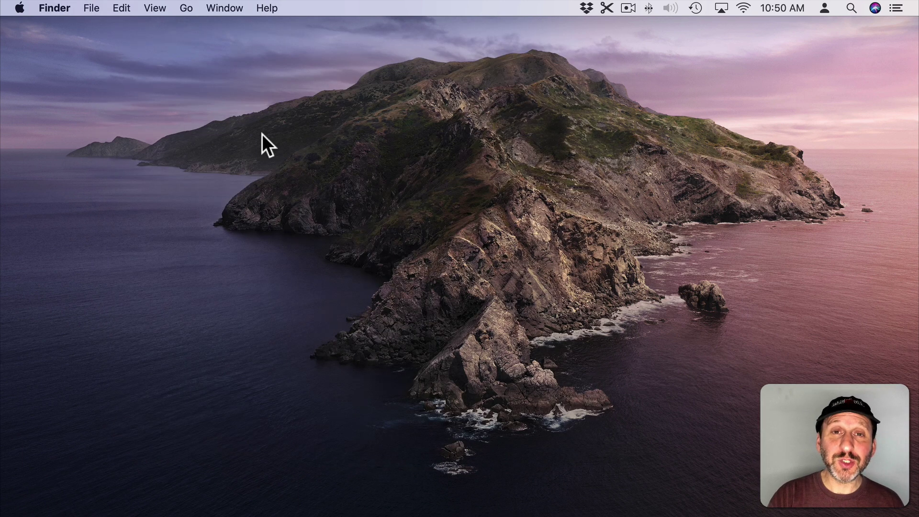
Step: Switch to QuickTime Player and start a new screen recording
key("super+space")
type("quic")
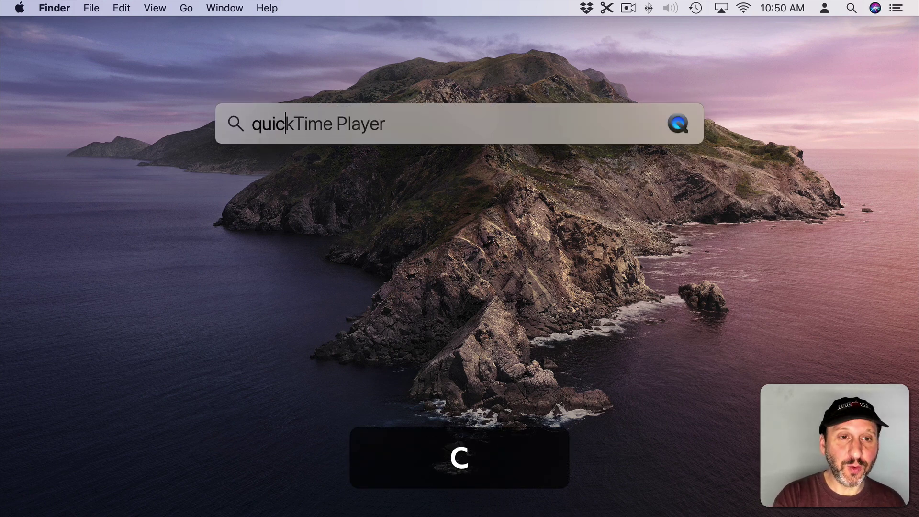
key("Return")
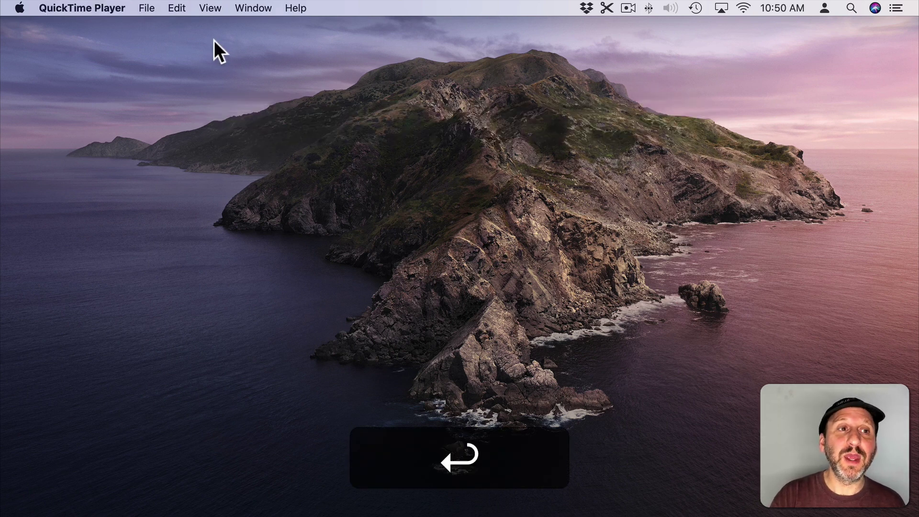
left_click(141, 8)
left_click(155, 54)
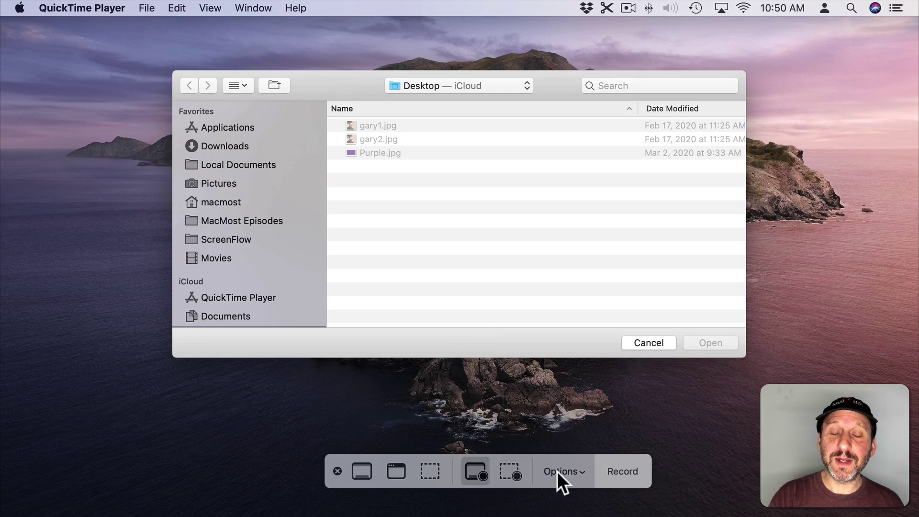
Step: Set the screen recording's microphone to iShowU Audio Capture and dismiss the recording controls
left_click(562, 472)
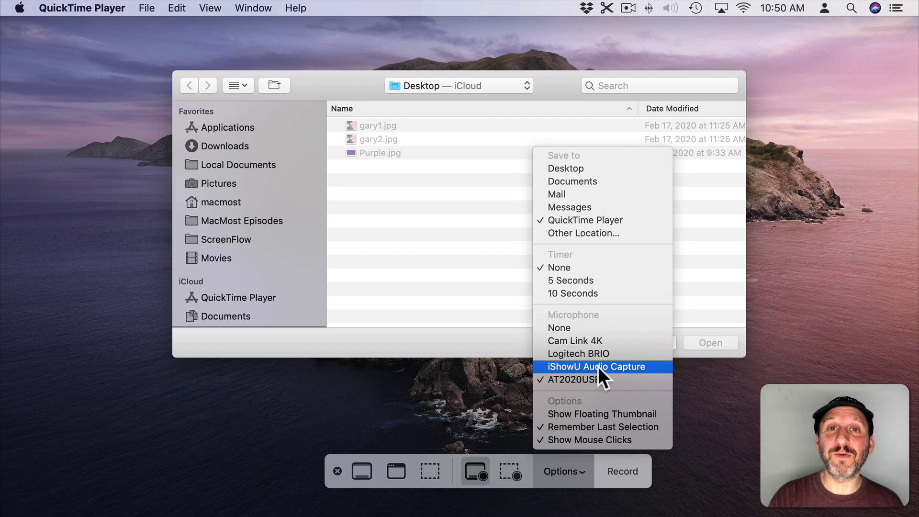
left_click(578, 367)
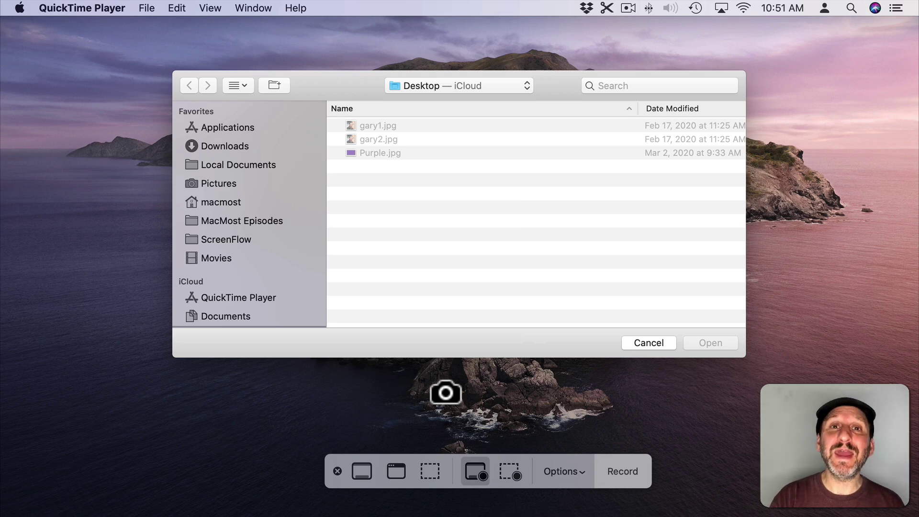
left_click(445, 393)
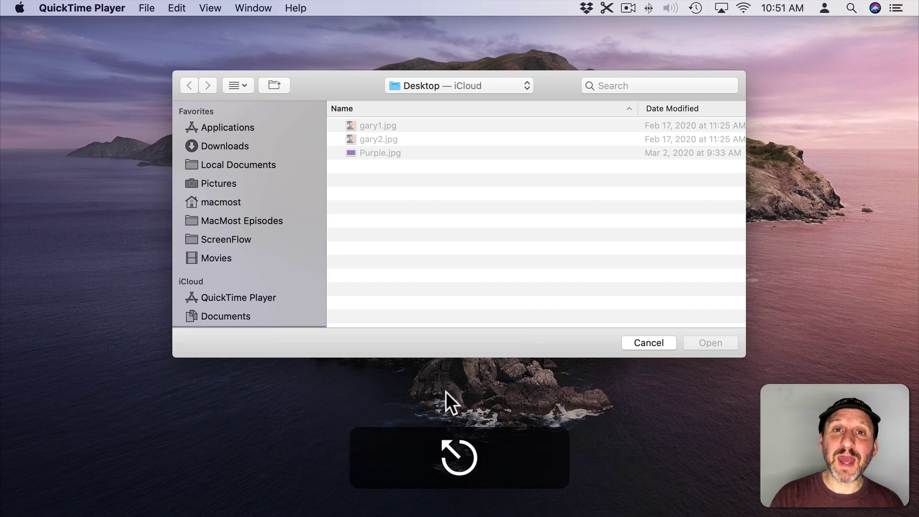
Step: Search Spotlight for audio and open Audio MIDI Setup
key("super+space")
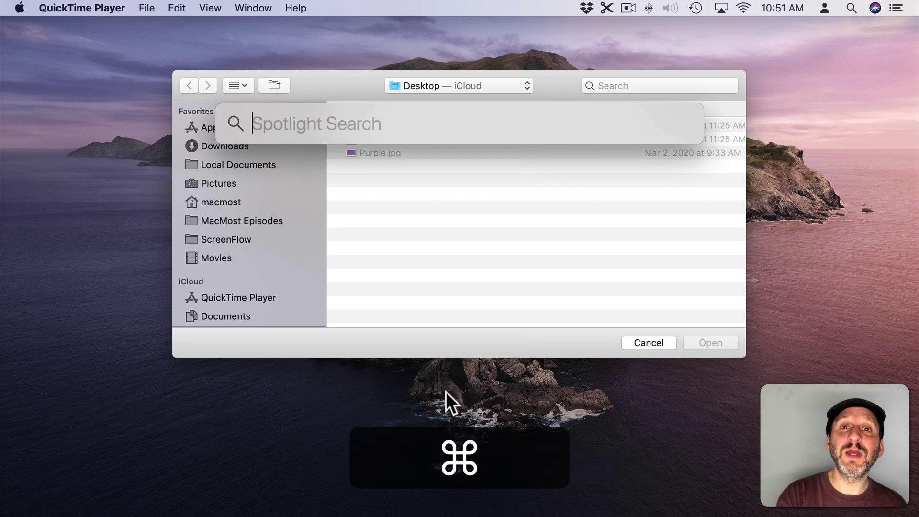
type("audio")
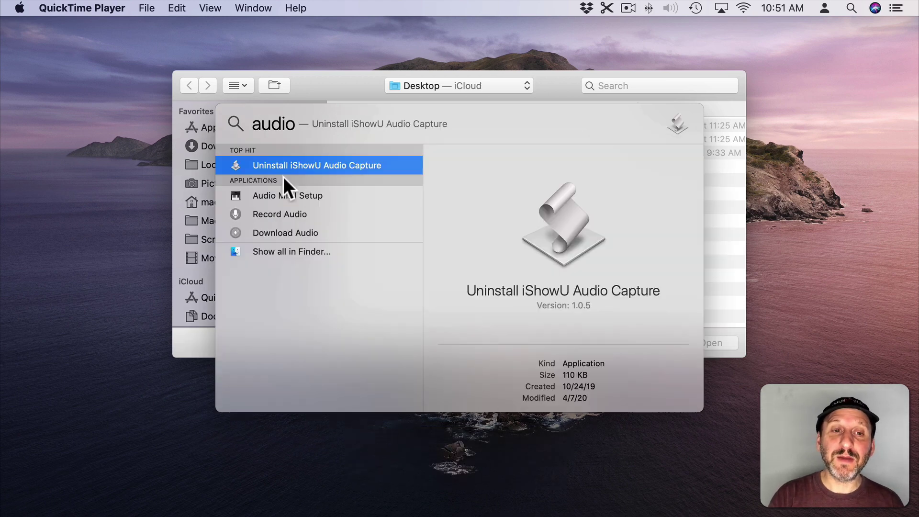
left_click(274, 195)
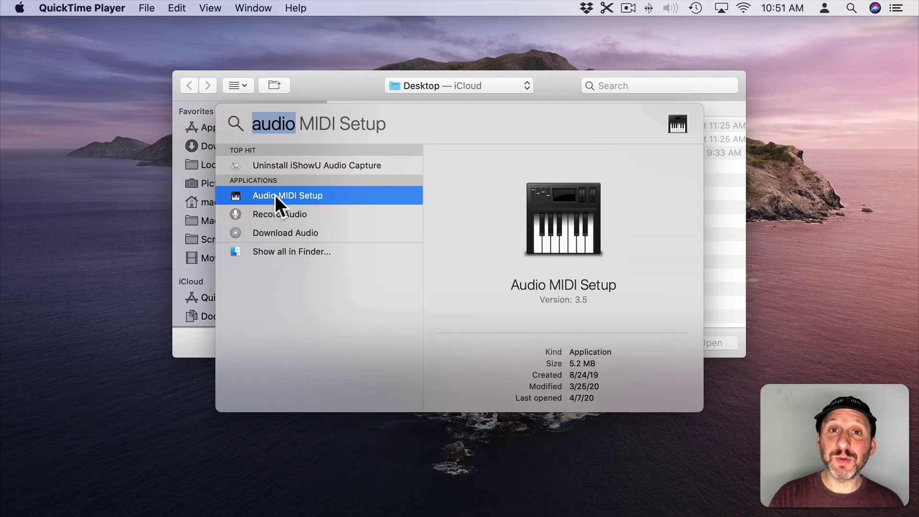
double_click(274, 194)
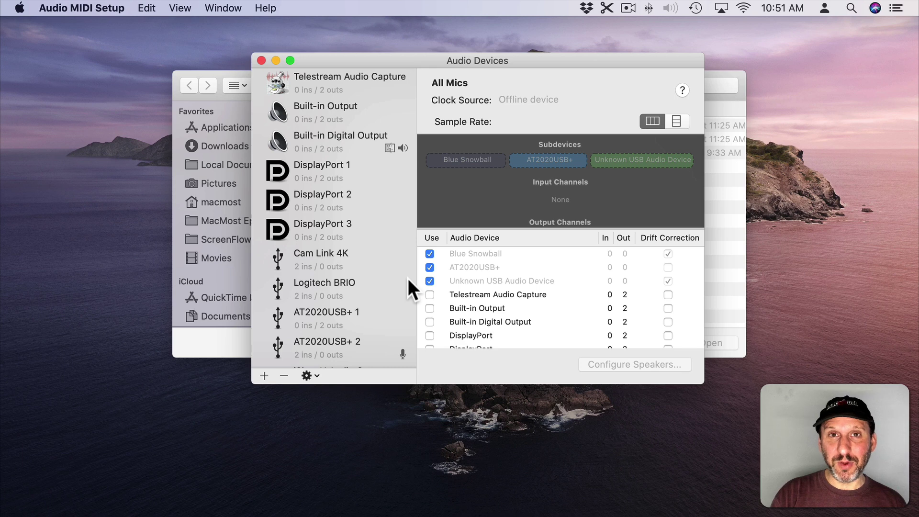
Step: Create a multi-output device and add iShowU Audio Capture to it alongside Built-in Digital Output
left_click(263, 376)
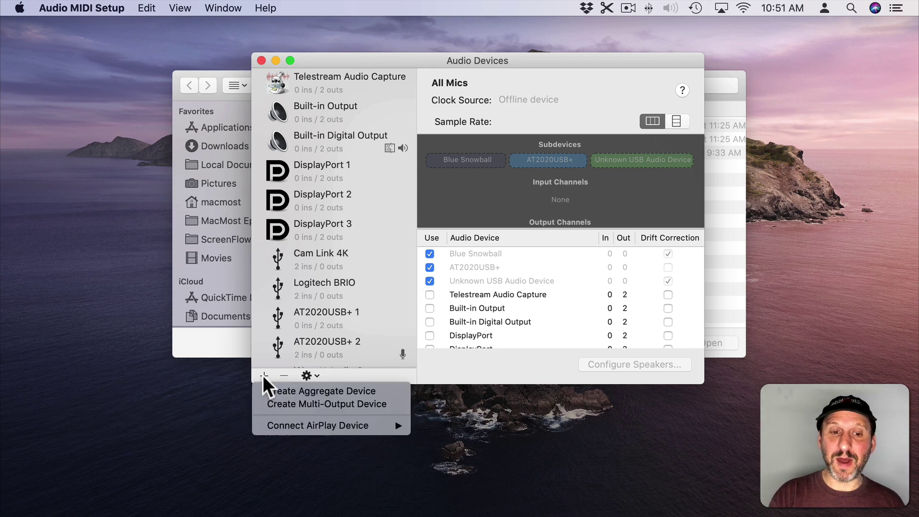
left_click(284, 403)
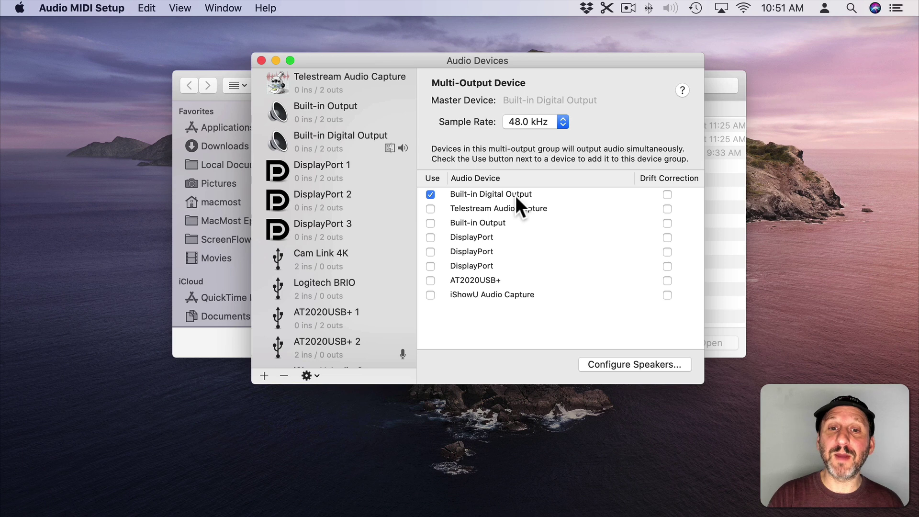
left_click(429, 294)
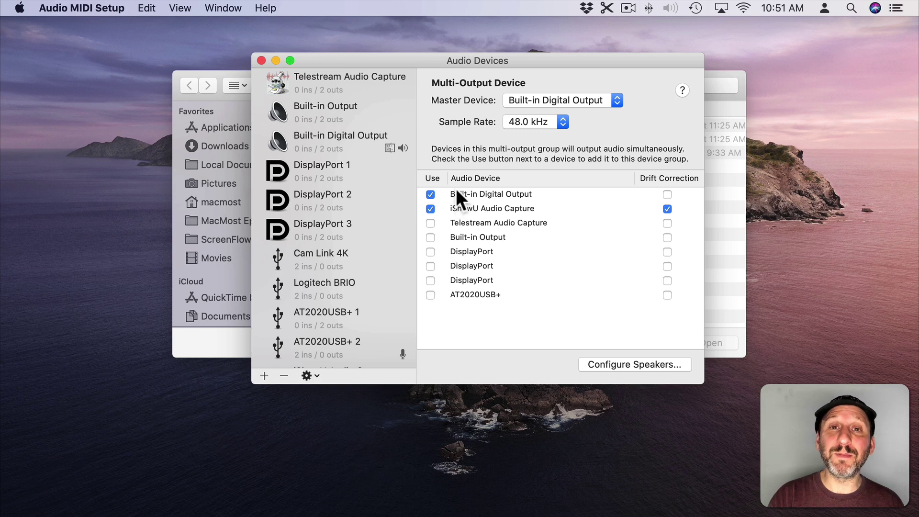
Step: Rename the new multi-output device as Screen Recording and quit Audio MIDI Setup
scroll(323, 280, "down", 4)
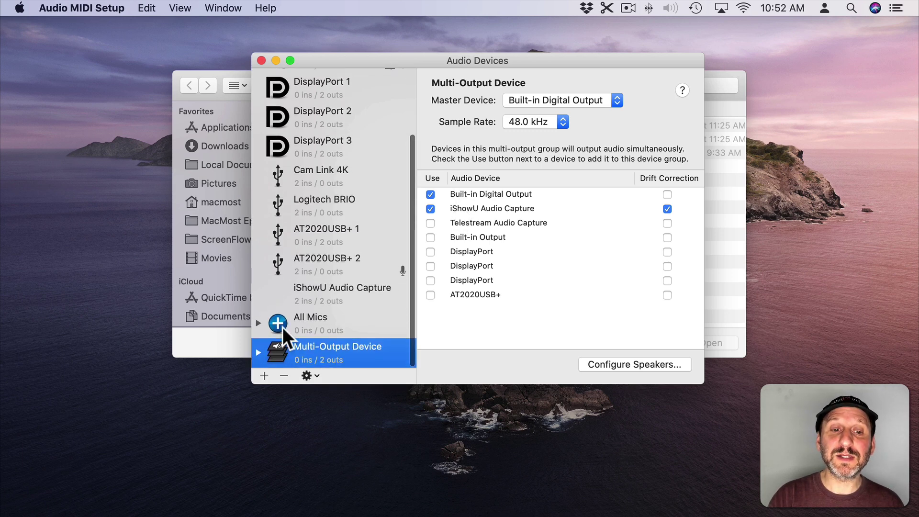
double_click(333, 347)
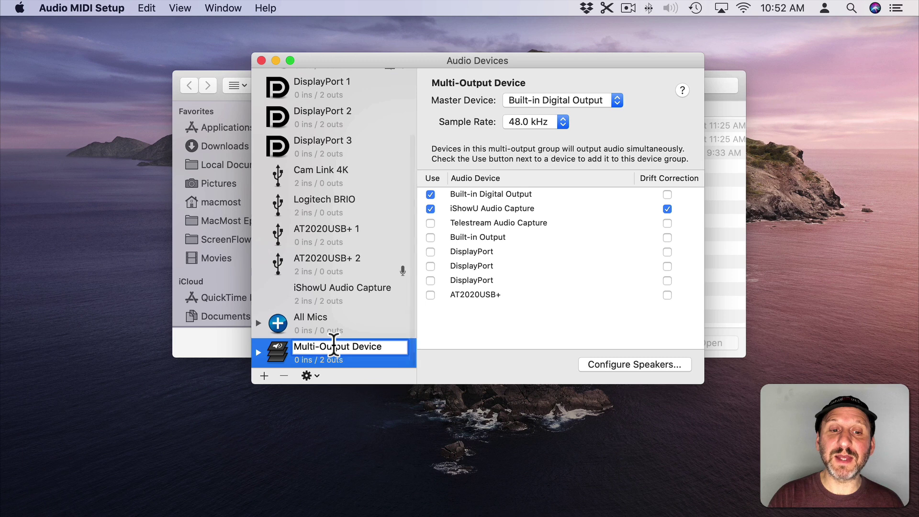
key("BackSpace")
type("Scre")
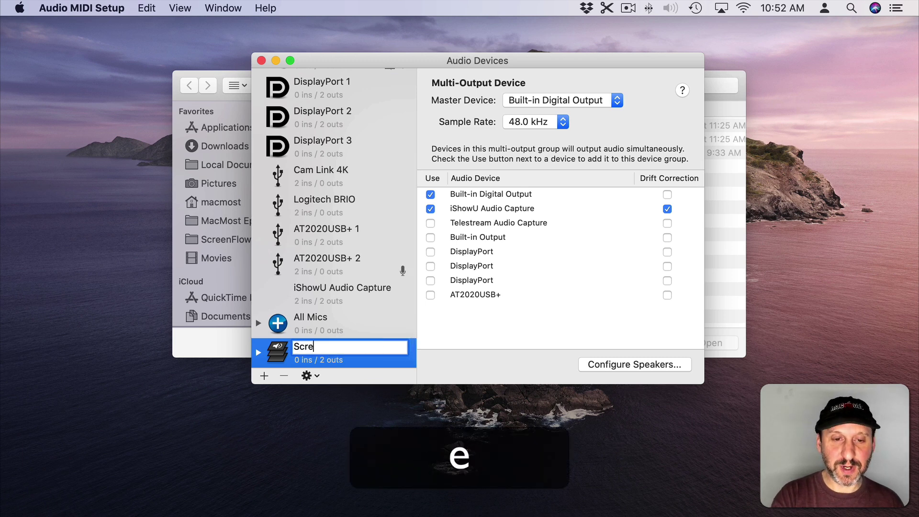
type("en Recording")
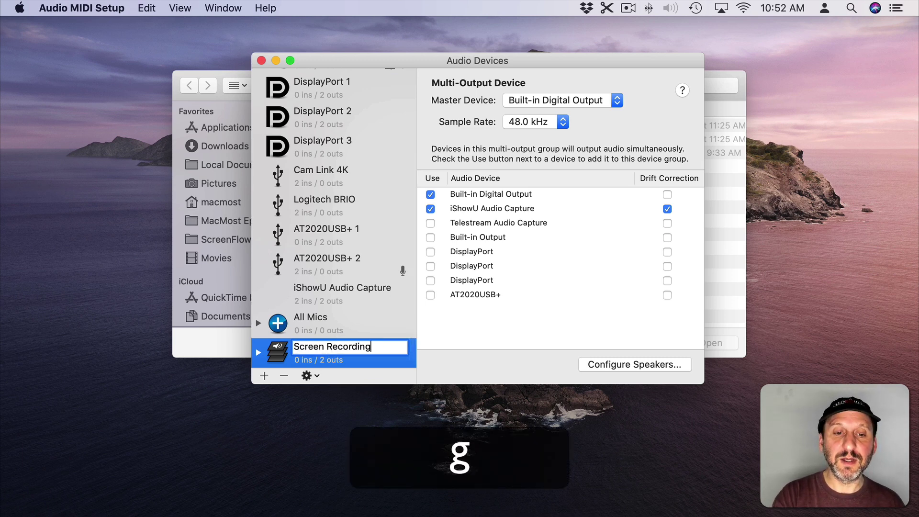
key("Return")
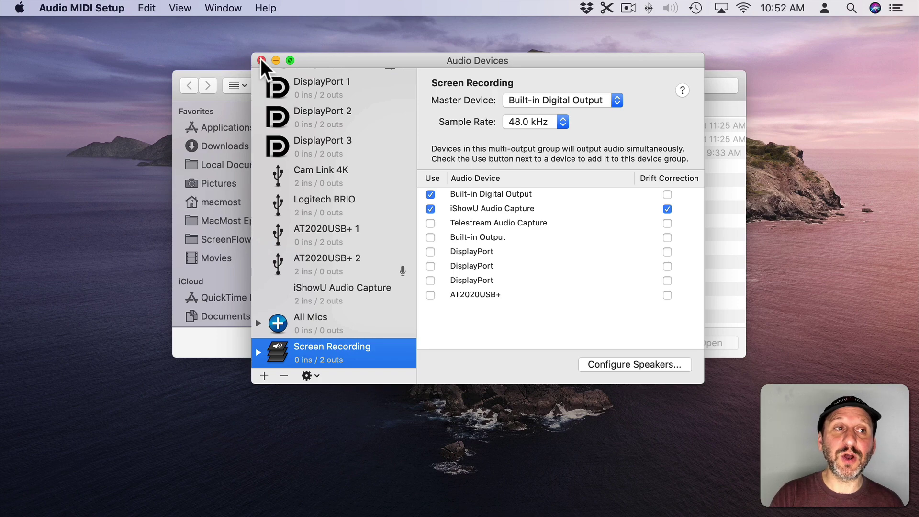
left_click(105, 8)
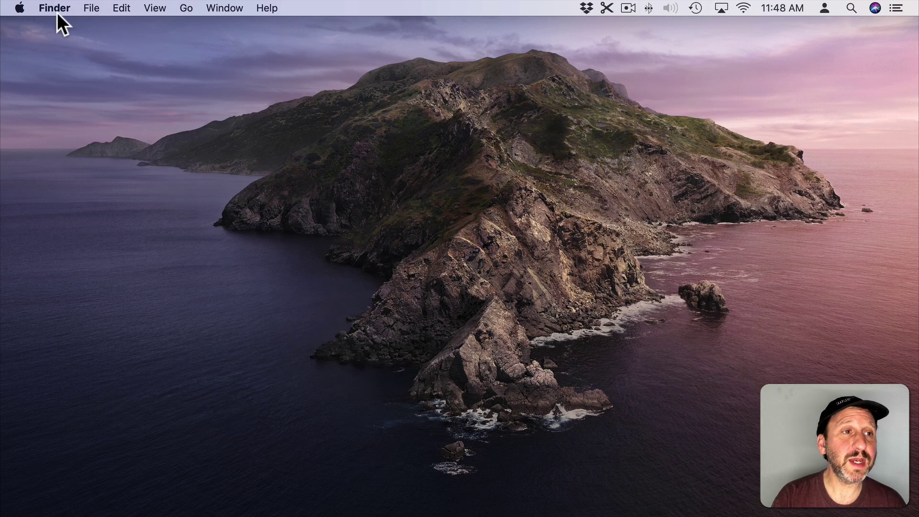
Step: Set the Mac's sound output to the Screen Recording aggregate device in System Preferences and close the window
left_click(20, 8)
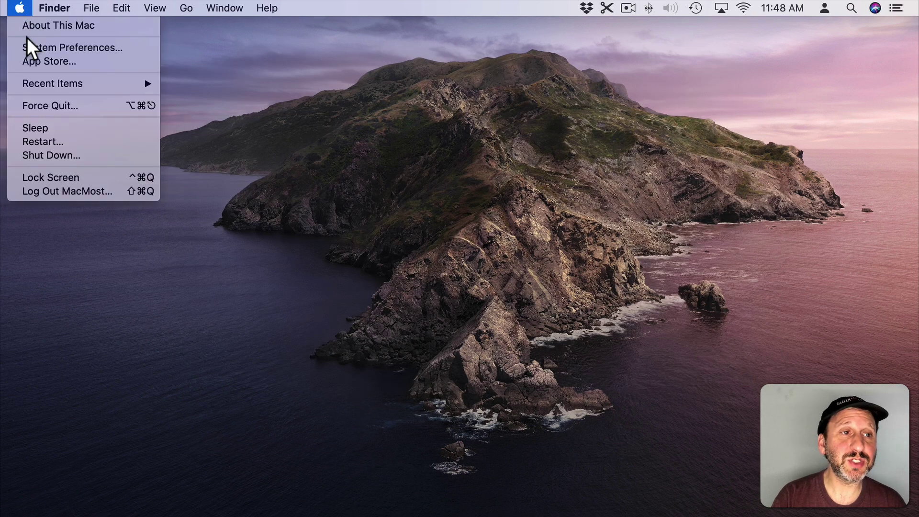
left_click(29, 44)
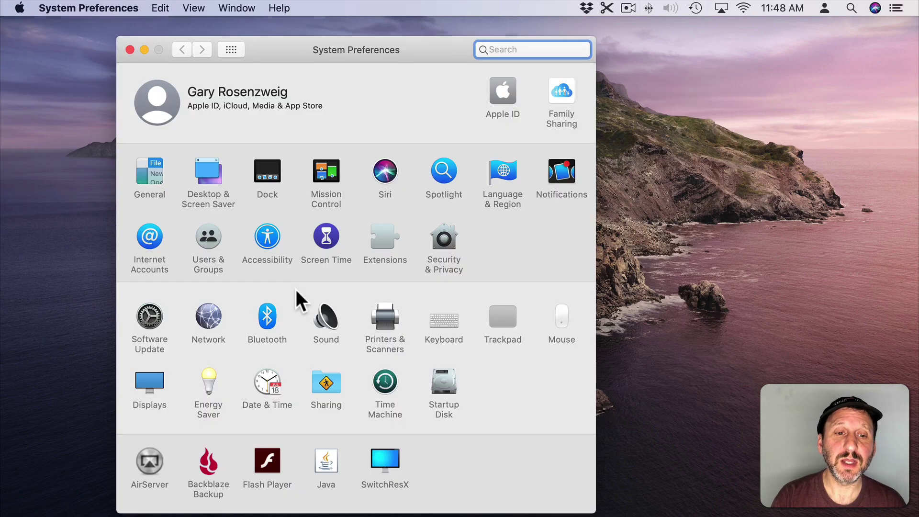
left_click(325, 317)
left_click(361, 88)
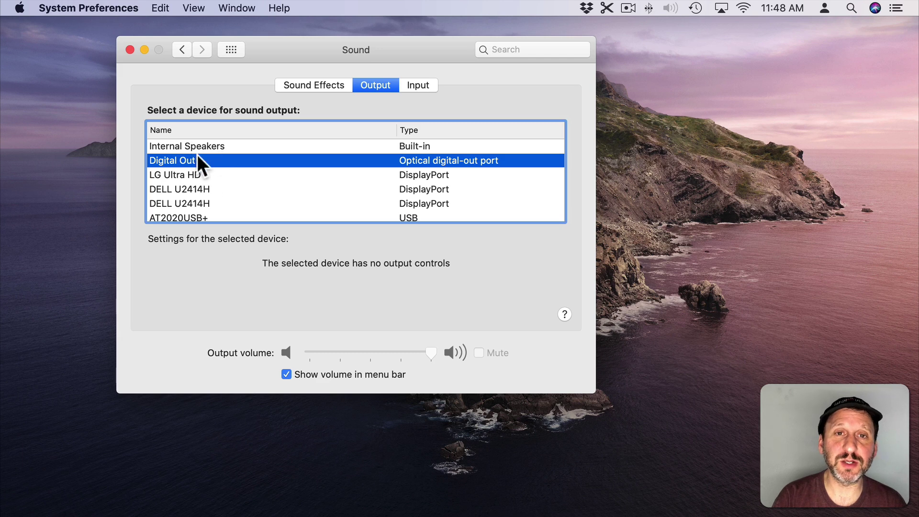
scroll(216, 180, "down", 5)
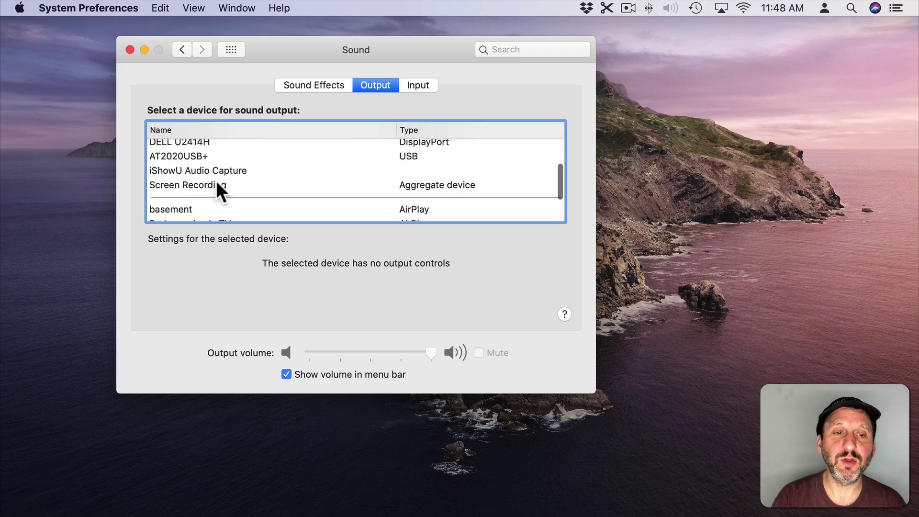
left_click(189, 185)
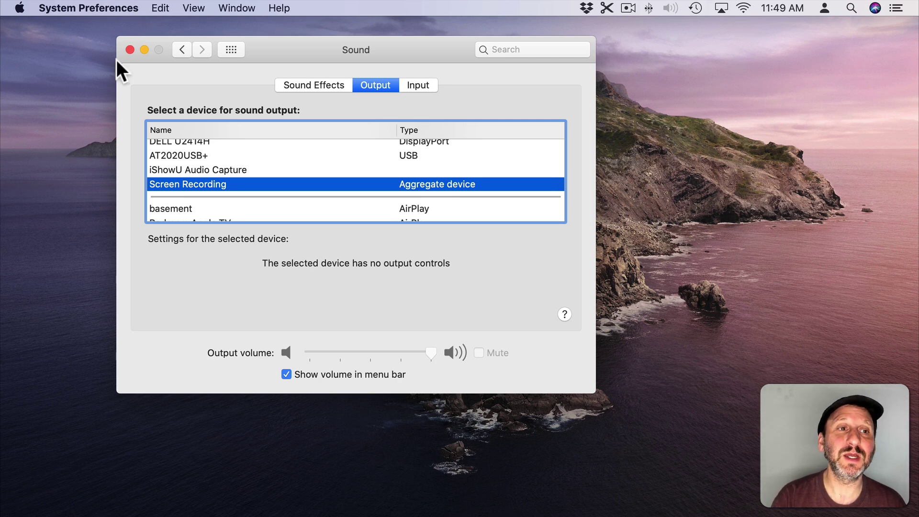
left_click(130, 49)
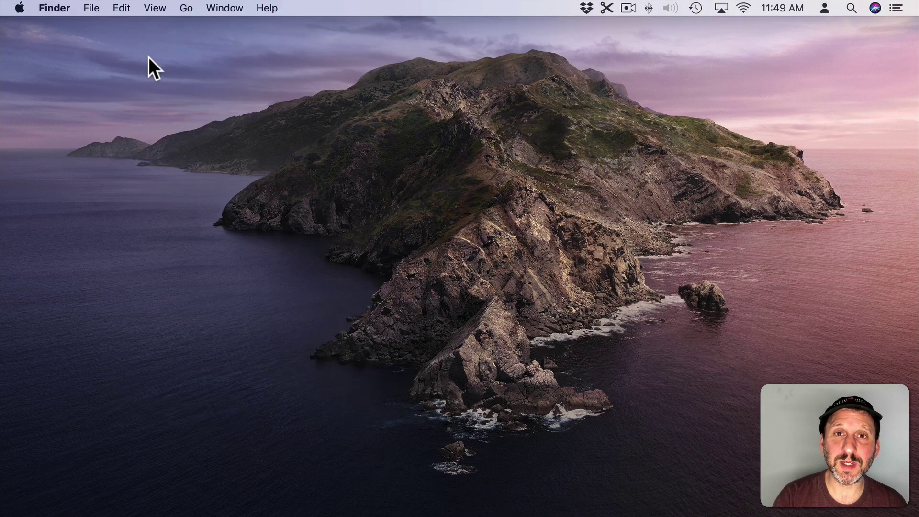
Step: Open QuickTime Player and set up a new screen recording with iShowU Audio Capture as the microphone
key("super+space")
type("qui")
key("Return")
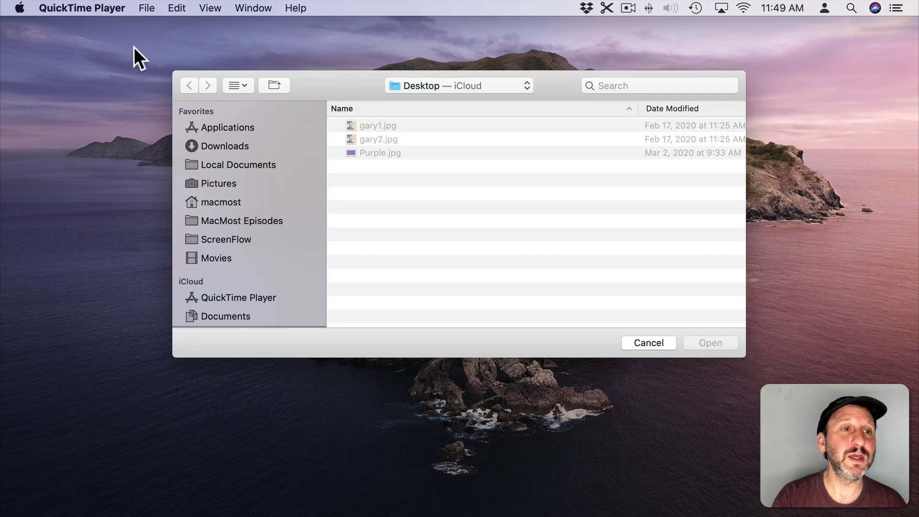
left_click(148, 2)
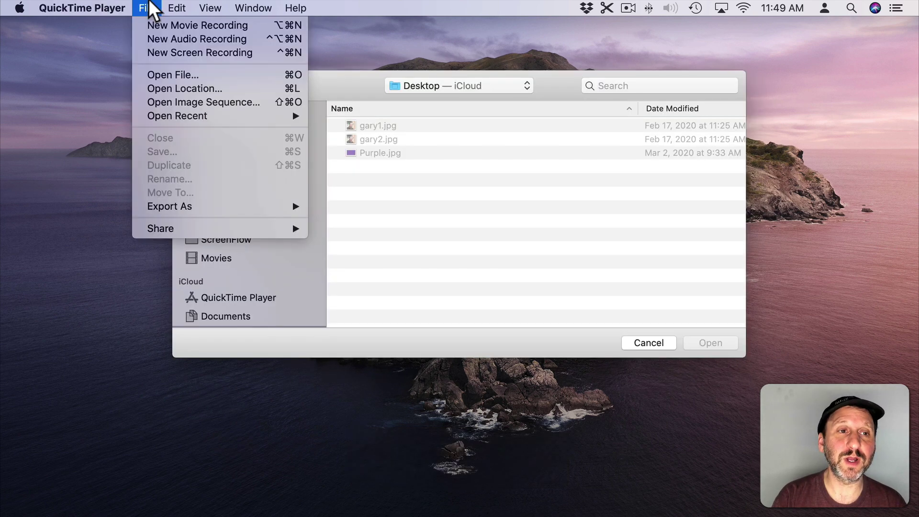
left_click(168, 51)
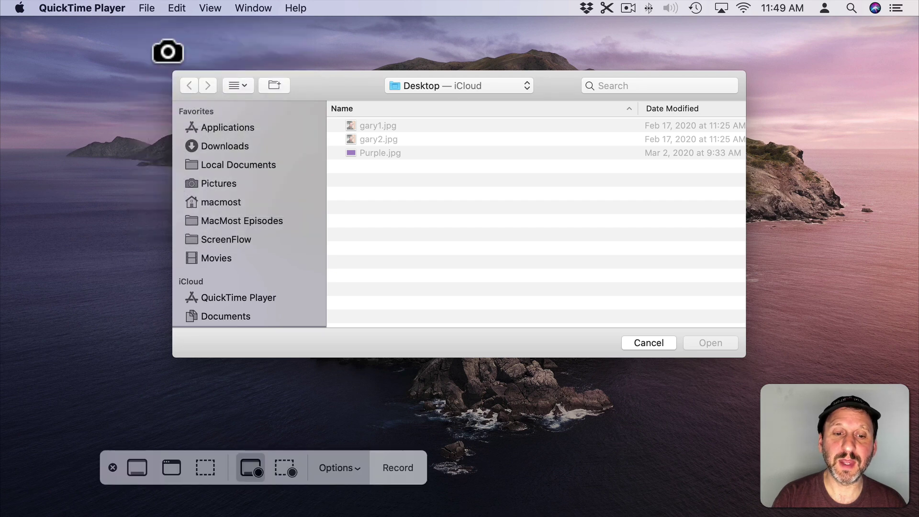
left_click(341, 469)
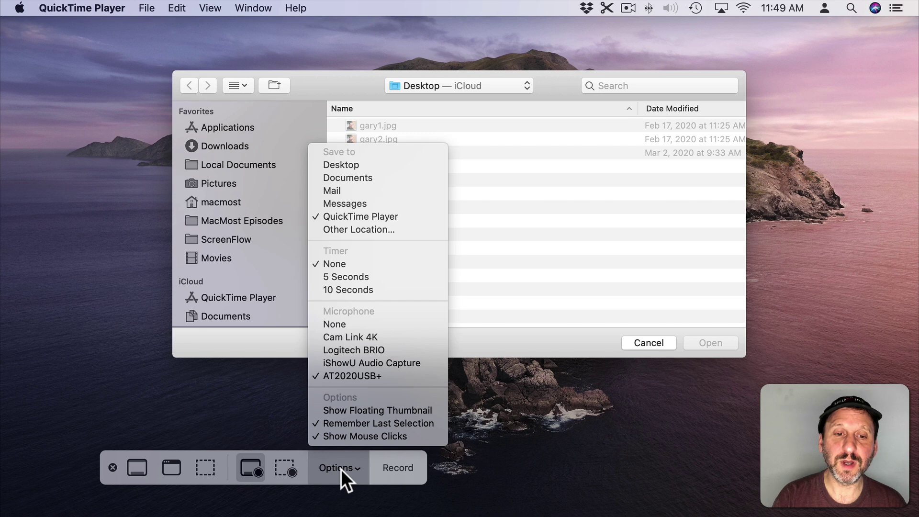
left_click(367, 362)
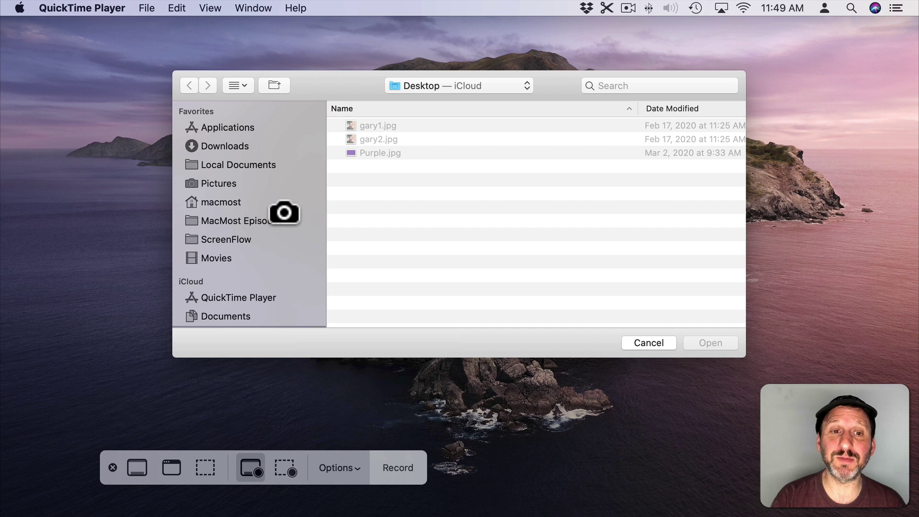
Step: Start recording the entire Display 1, switch to Safari and play a few seconds of the YouTube video before pausing it
left_click(407, 468)
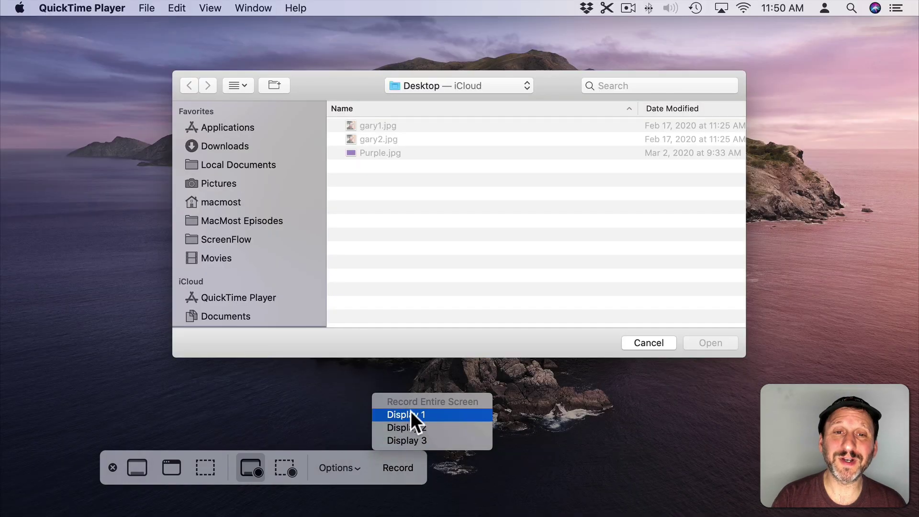
left_click(411, 414)
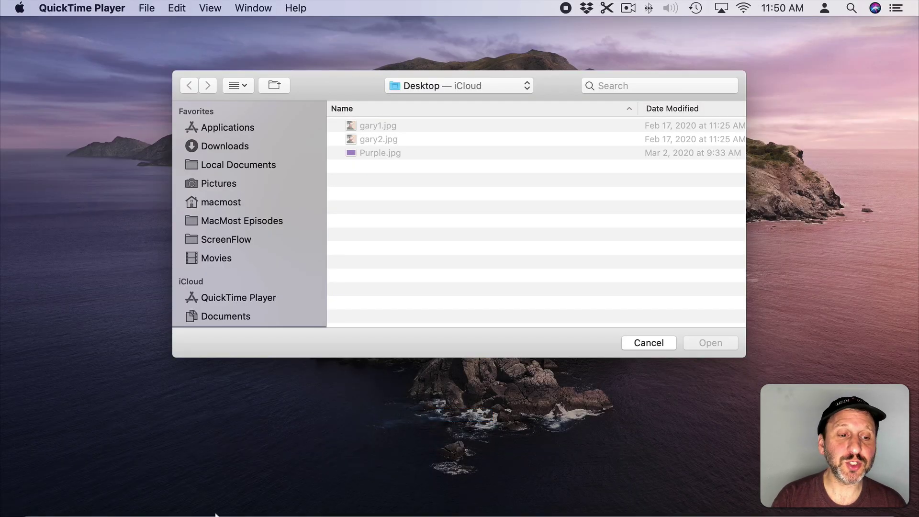
left_click(101, 506)
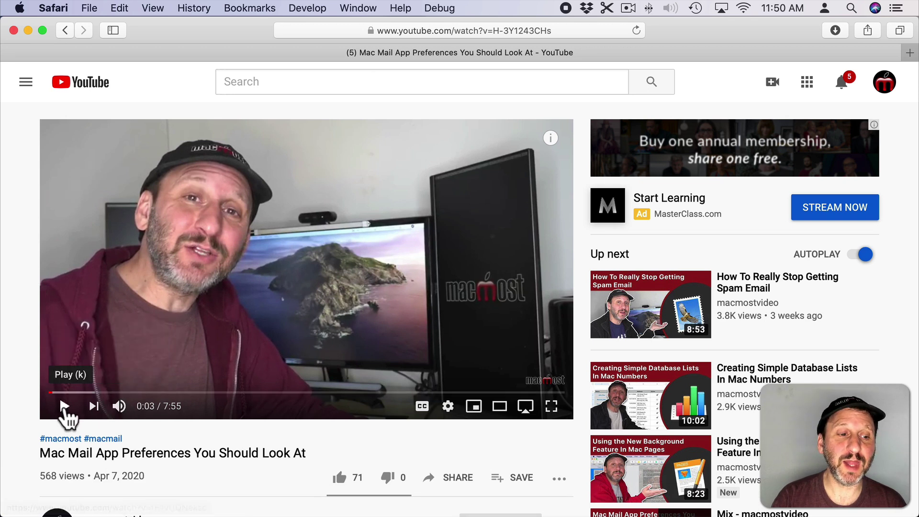
left_click(65, 407)
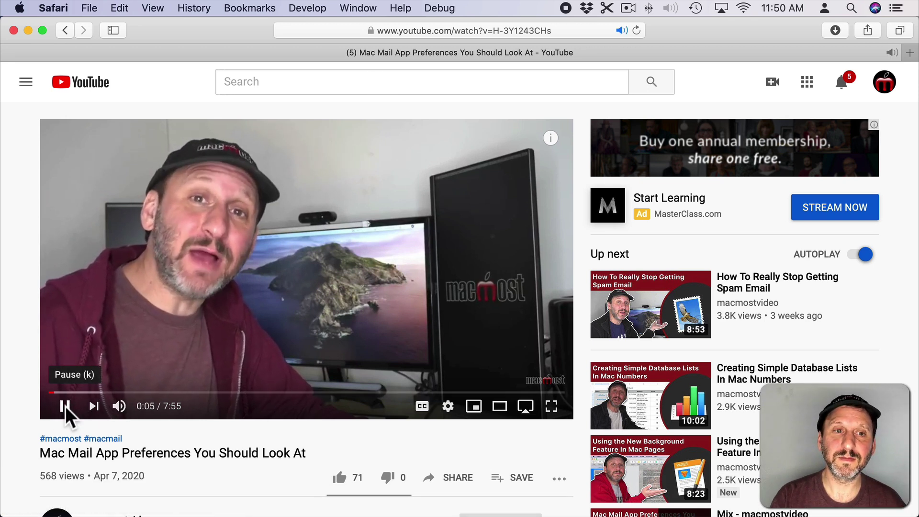
left_click(65, 407)
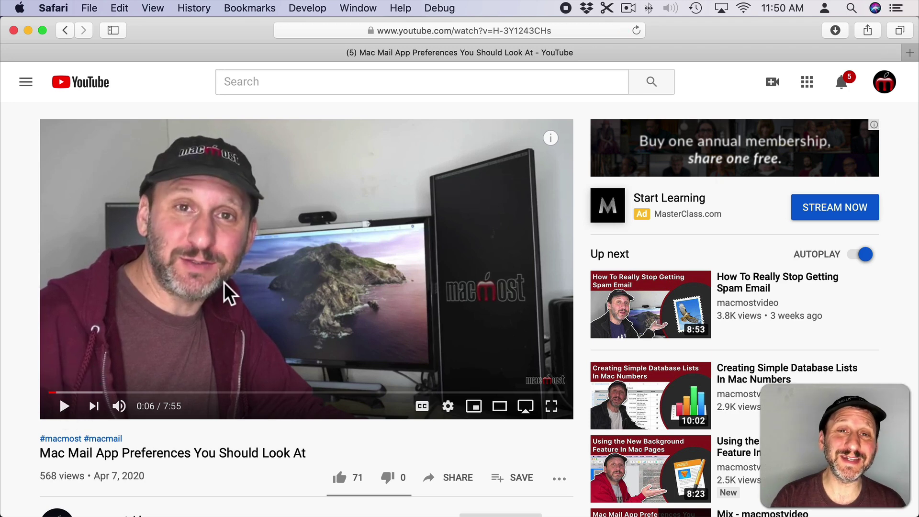
Step: Hide Safari to stop the screen recording, and play back the first few seconds of the resulting movie
key("super+h")
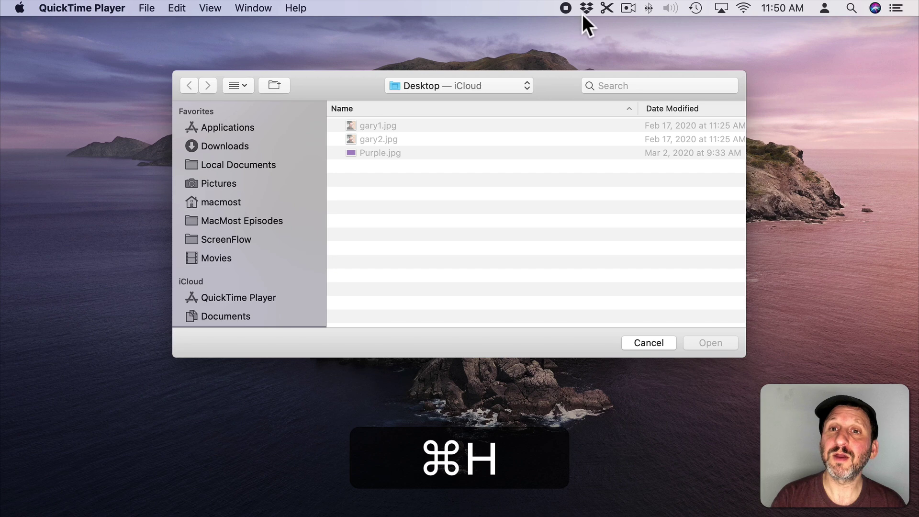
left_click(564, 7)
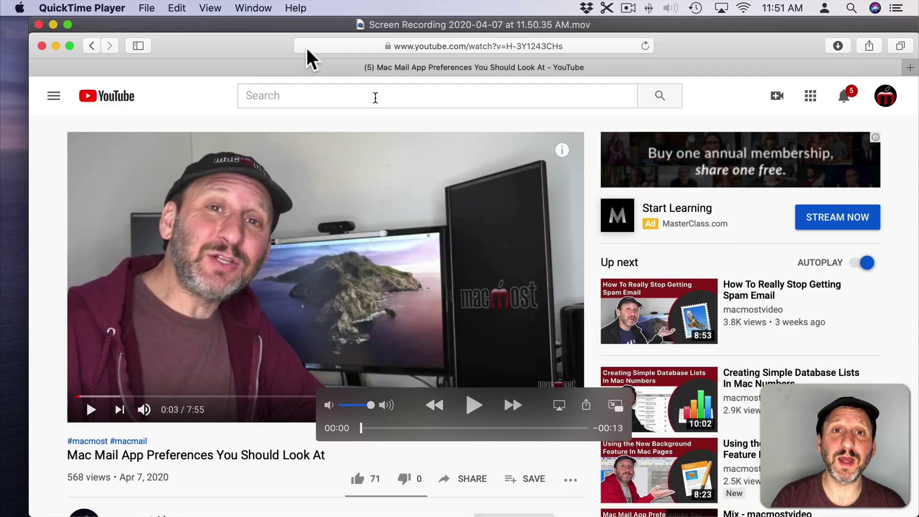
left_click(473, 406)
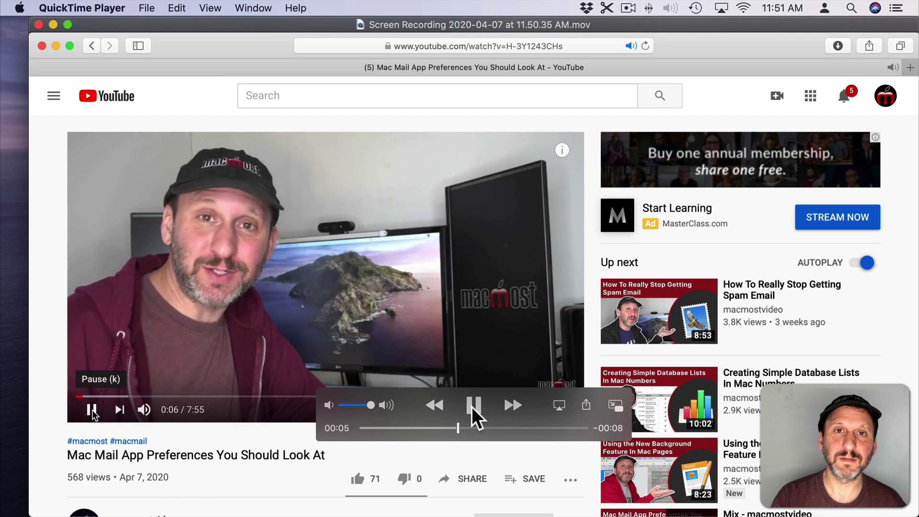
left_click(472, 406)
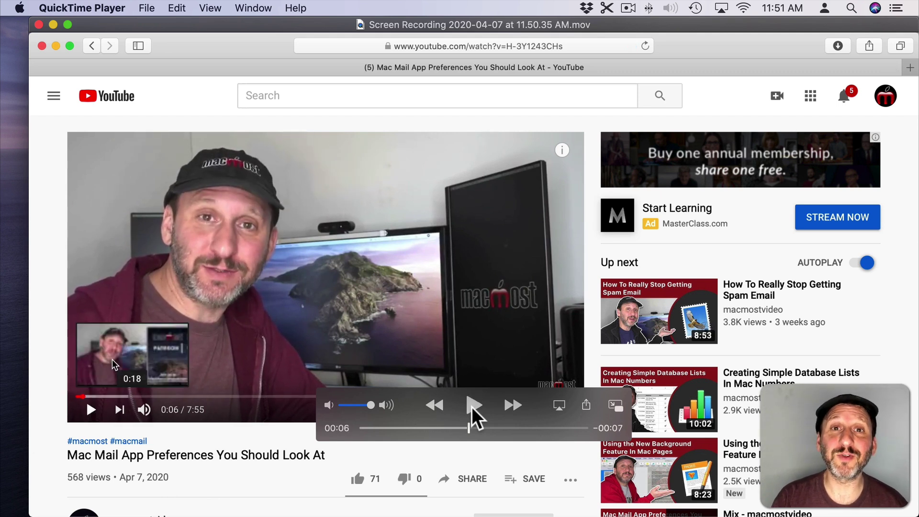